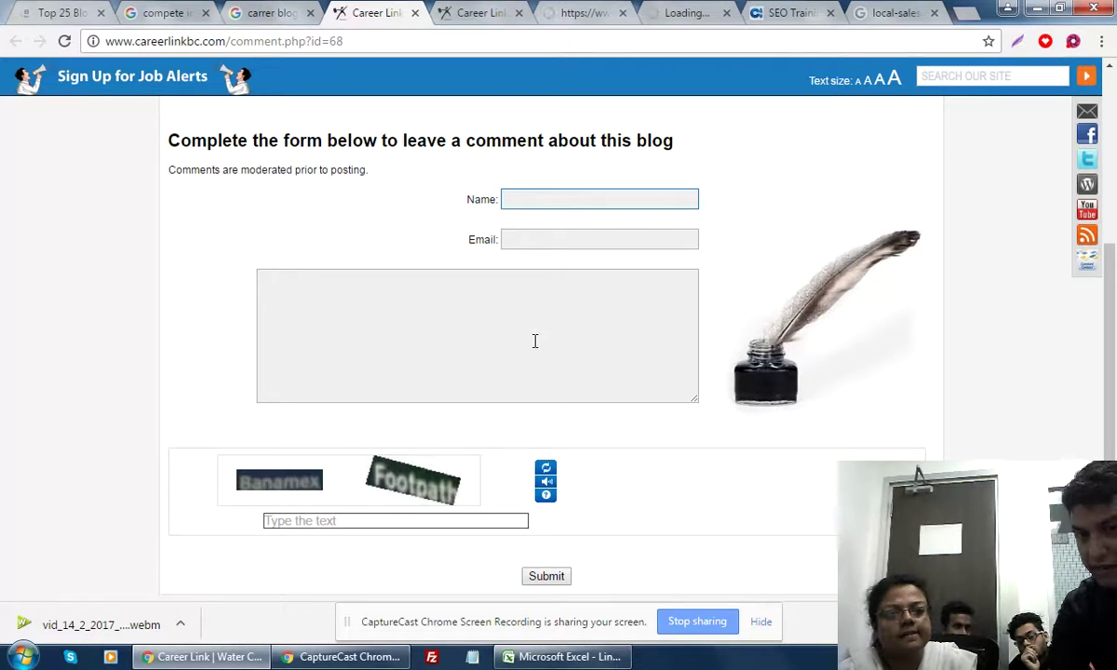
Close both open Career Link blog comment pages
scroll(522, 342, "up", 4)
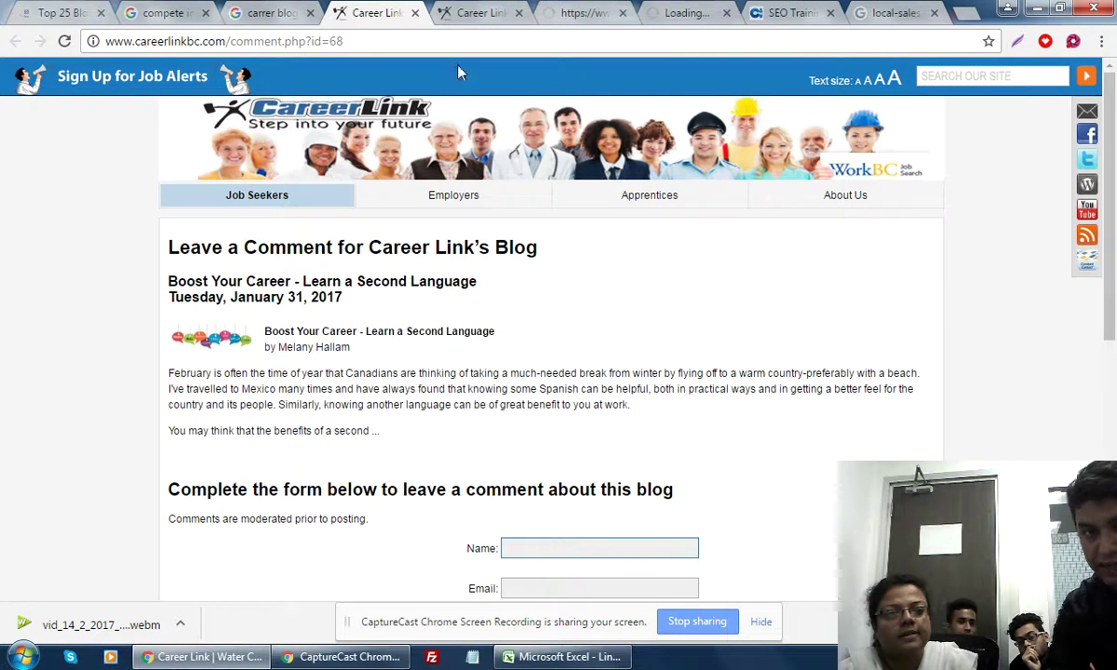
left_click(414, 14)
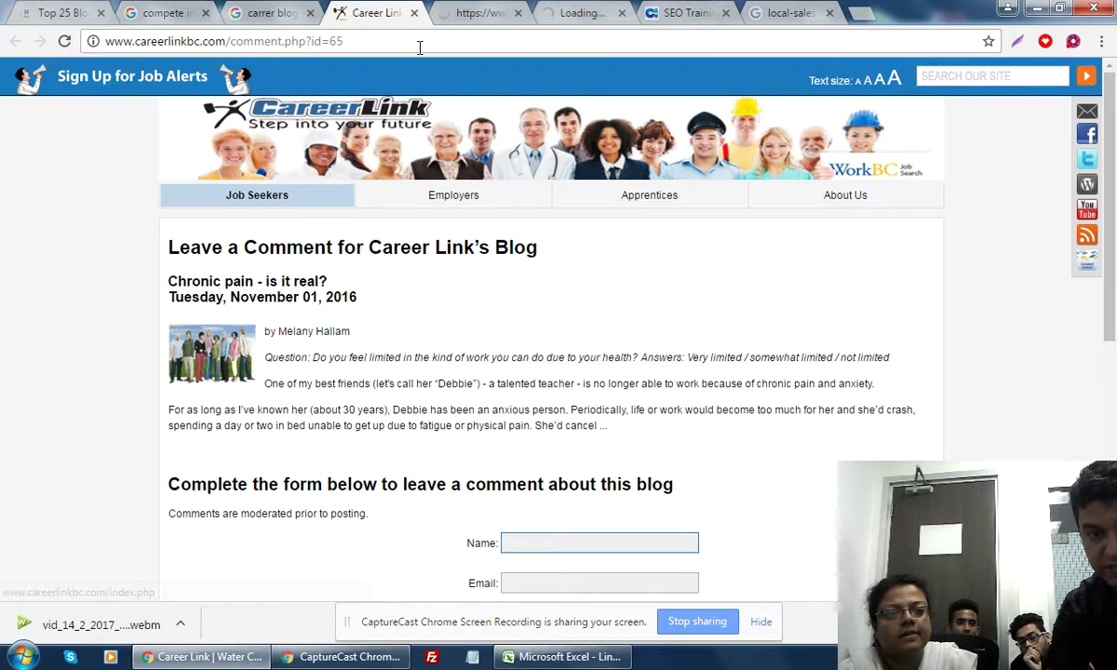
left_click(414, 14)
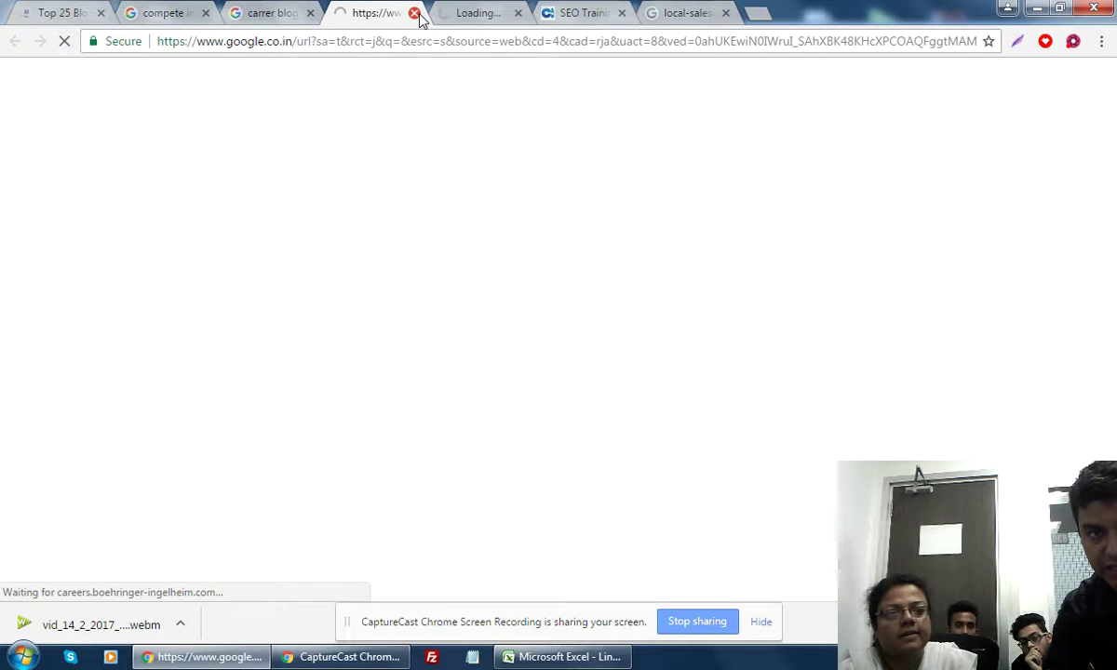
From the career blog search results, search Google for Neil Patel plus the commenter's first name and open the Quick Sprout keyword research article
left_click(267, 15)
scroll(512, 379, "up", 5)
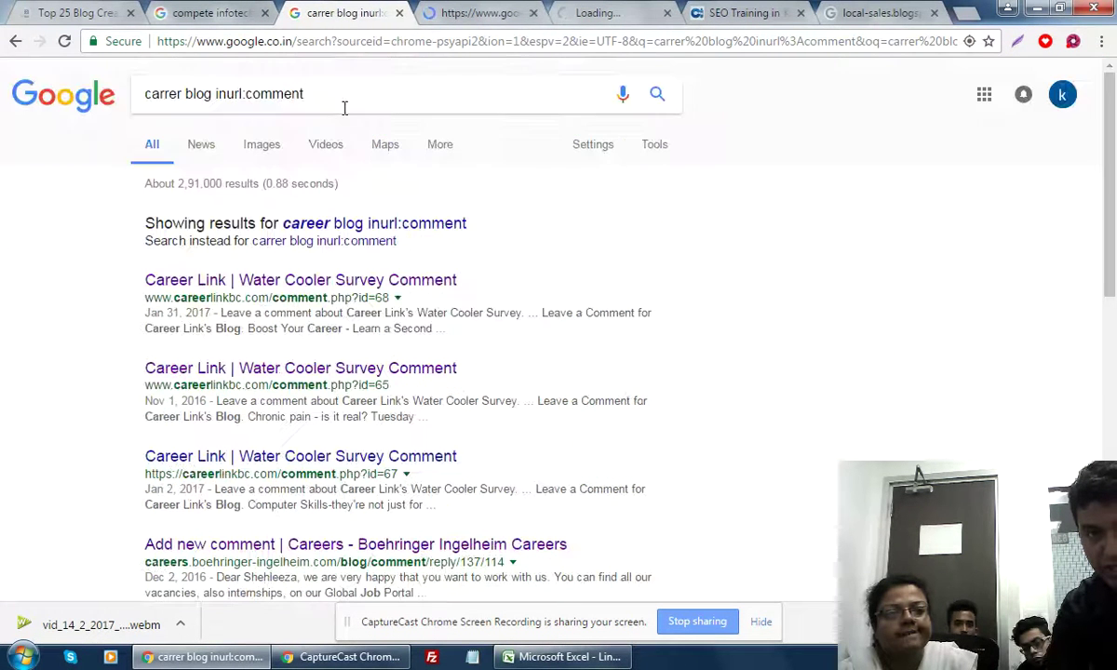
triple_click(344, 104)
type("neil patel")
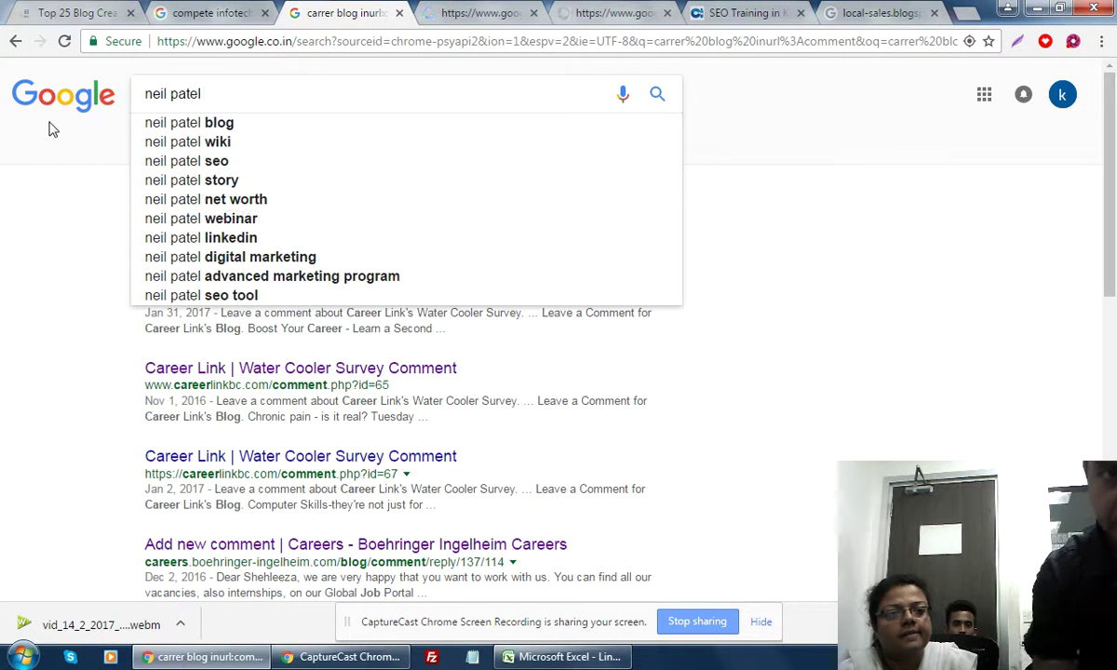
type(" debina")
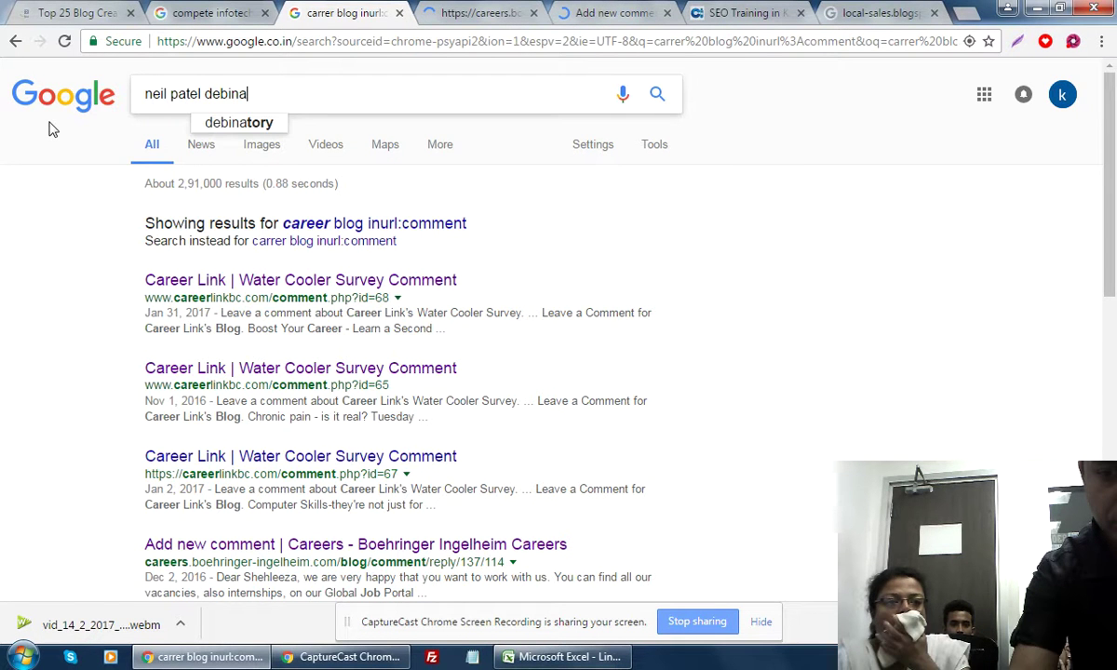
key("Return")
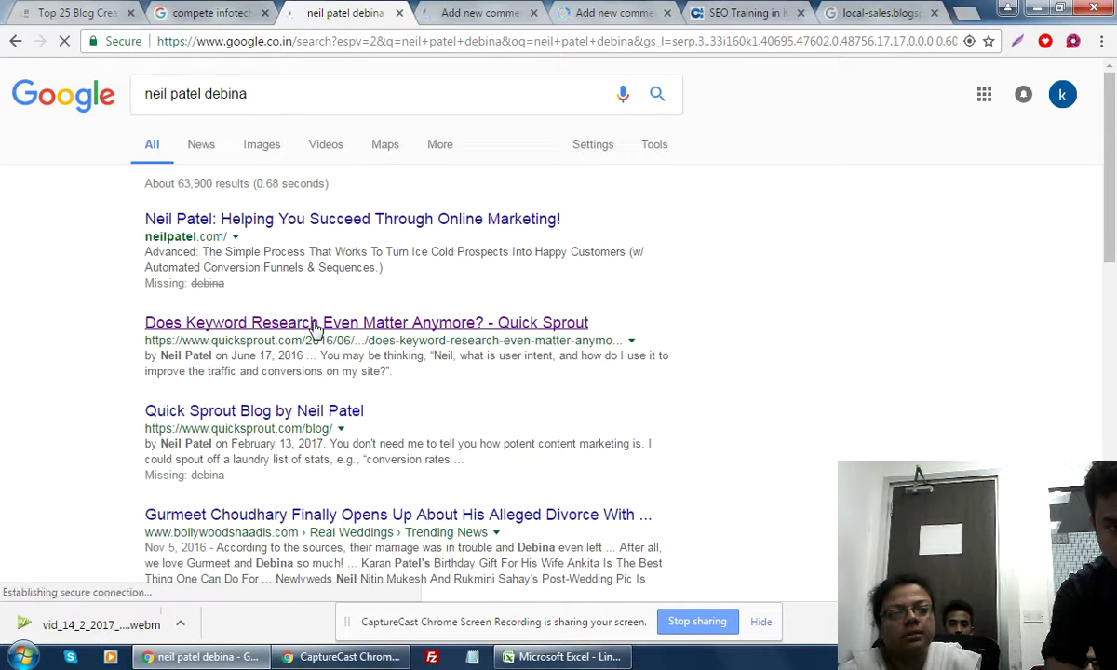
Check the two add-comment pages and examine the comment form fields beneath the F.I.R.S.T. Institute career advice post
left_click(465, 12)
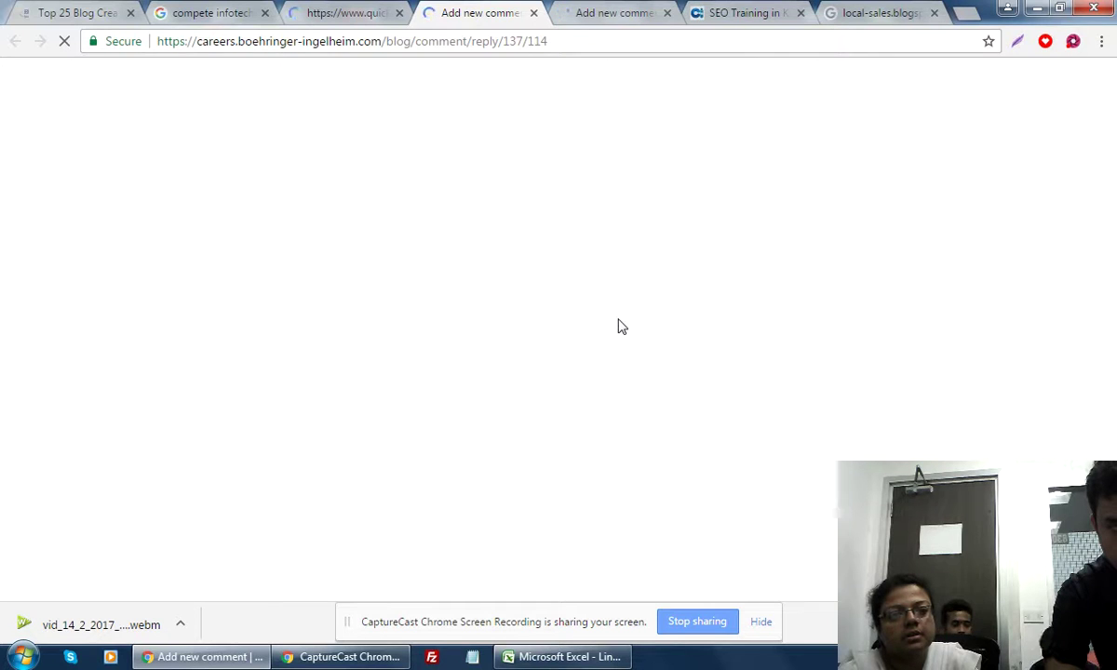
left_click(612, 13)
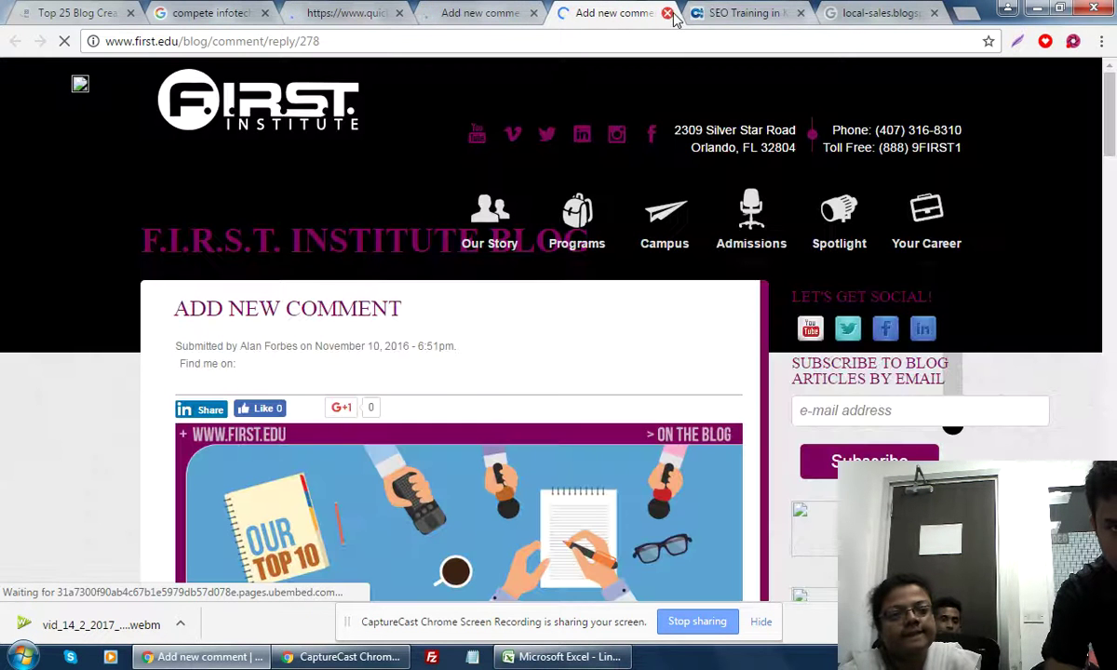
scroll(646, 364, "down", 1)
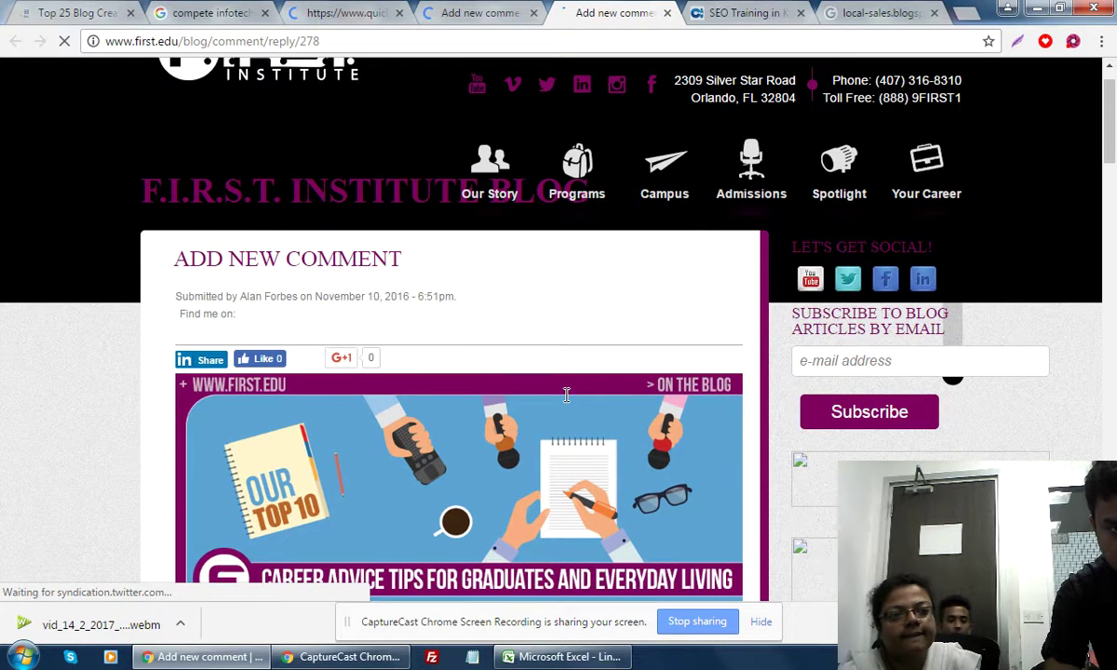
scroll(566, 394, "down", 5)
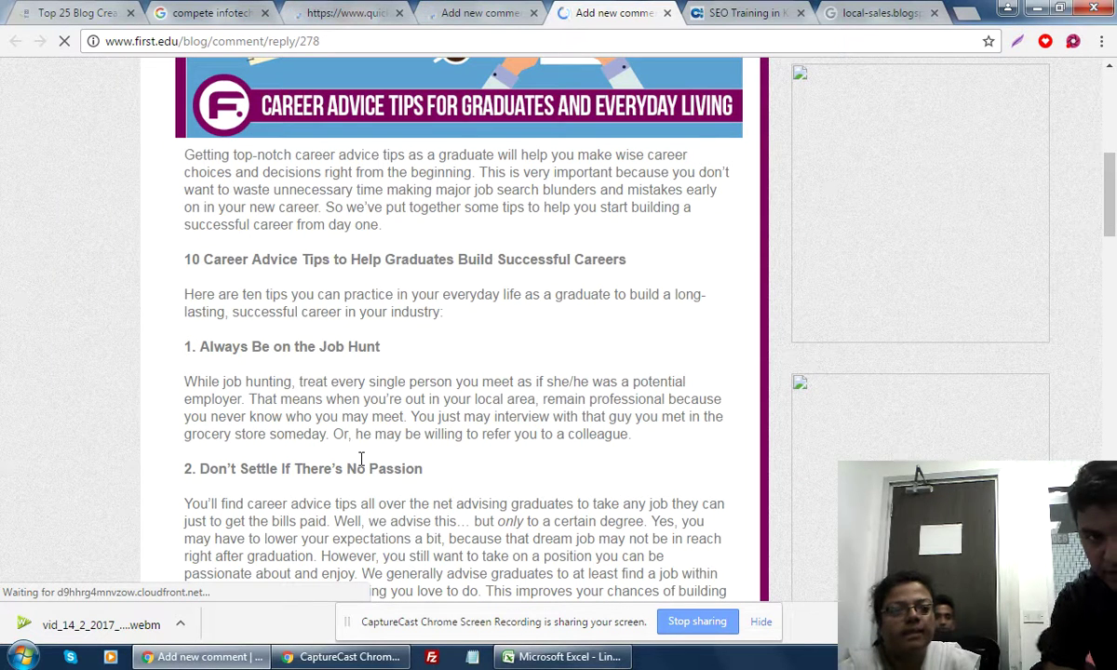
scroll(363, 464, "down", 1)
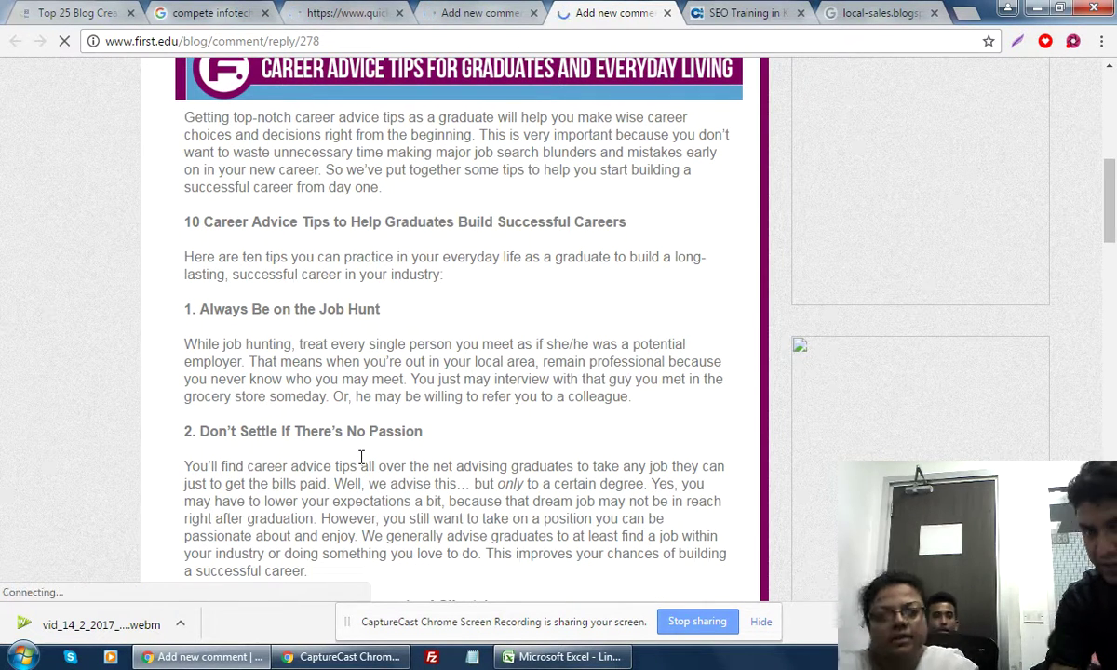
key("End")
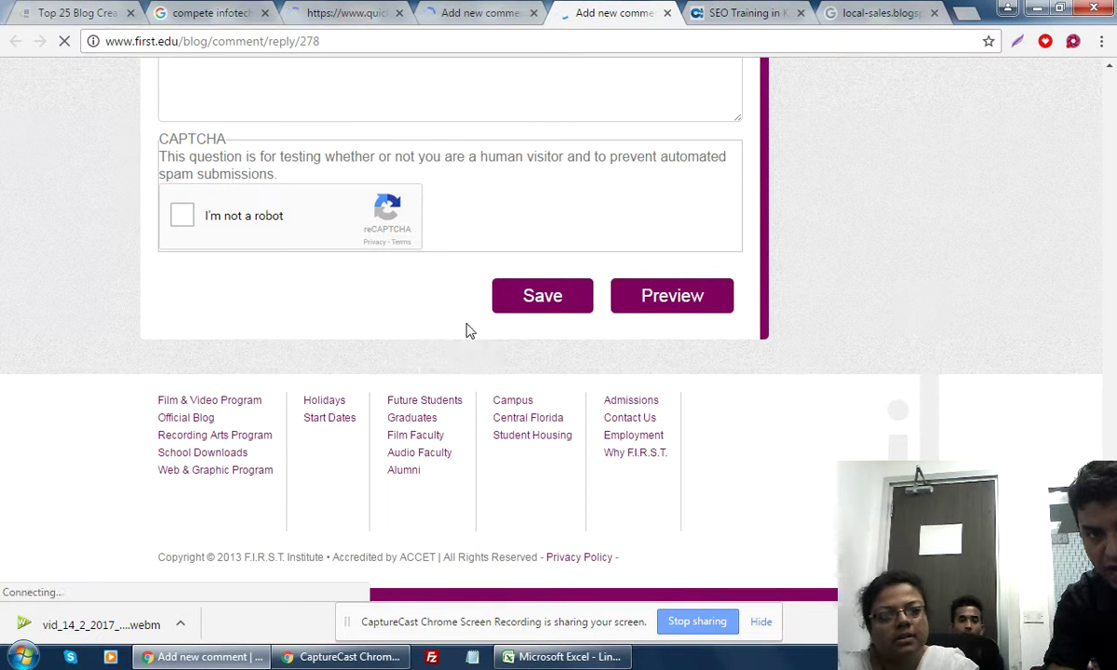
scroll(468, 332, "up", 4)
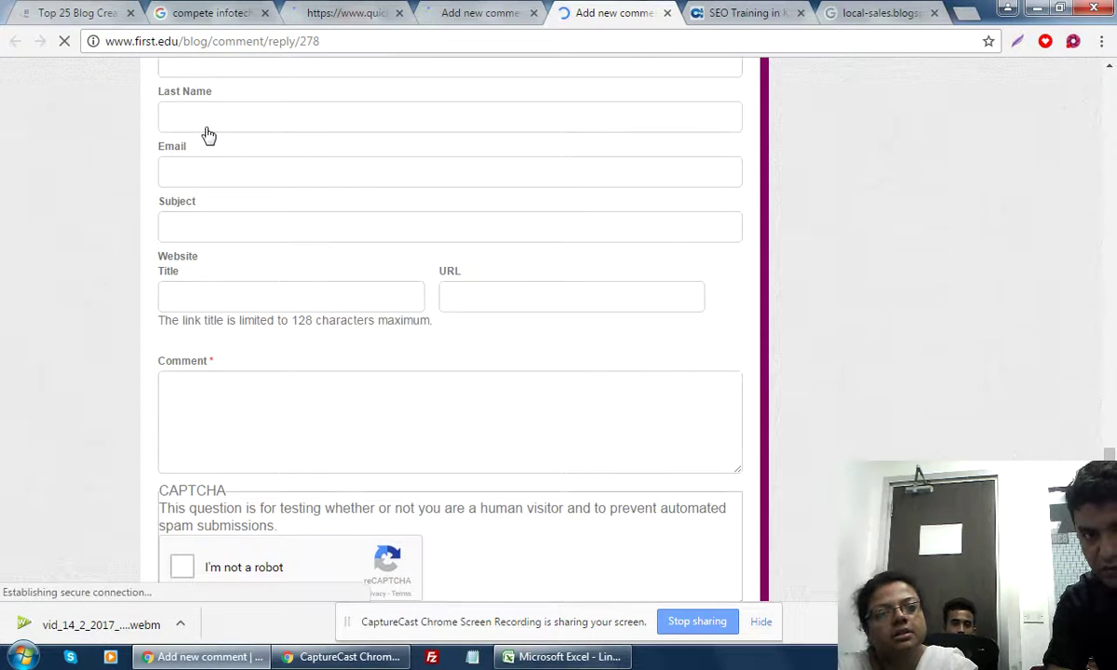
scroll(208, 136, "up", 3)
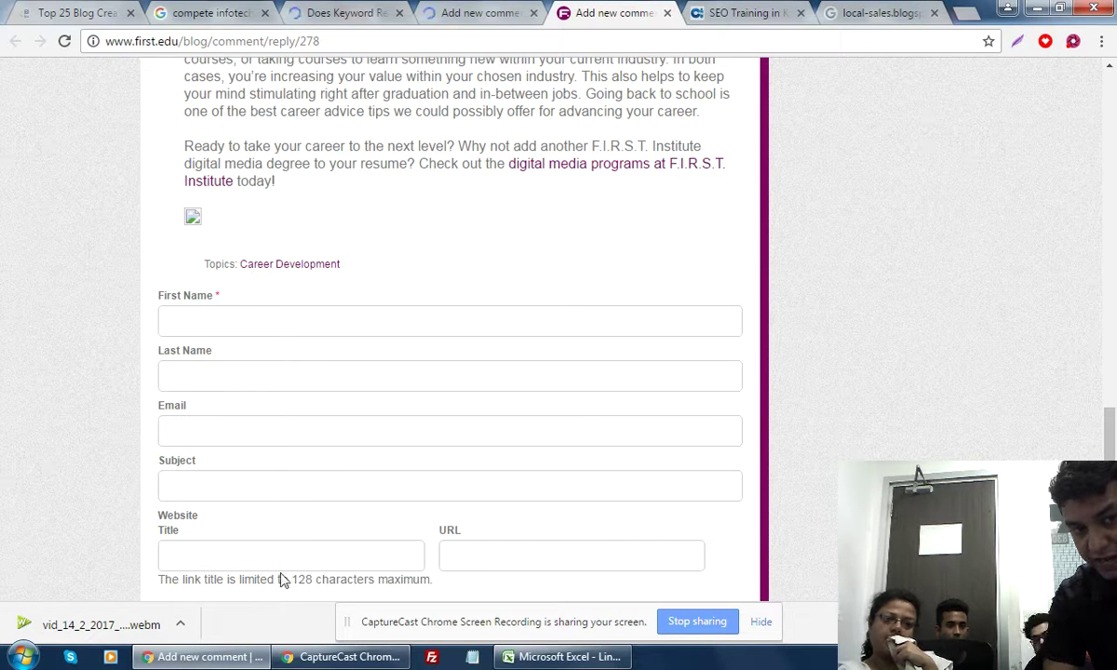
Go to the Website Title field and the URL field on the F.I.R.S.T. Institute comment form
left_click(361, 555)
scroll(370, 394, "down", 3)
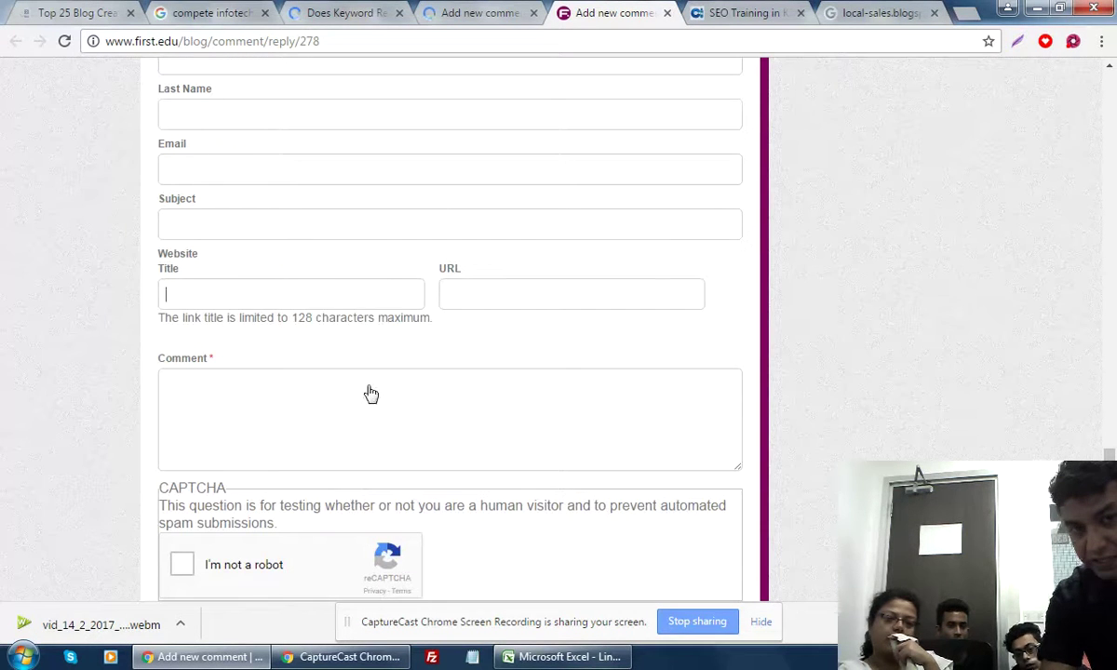
left_click(481, 292)
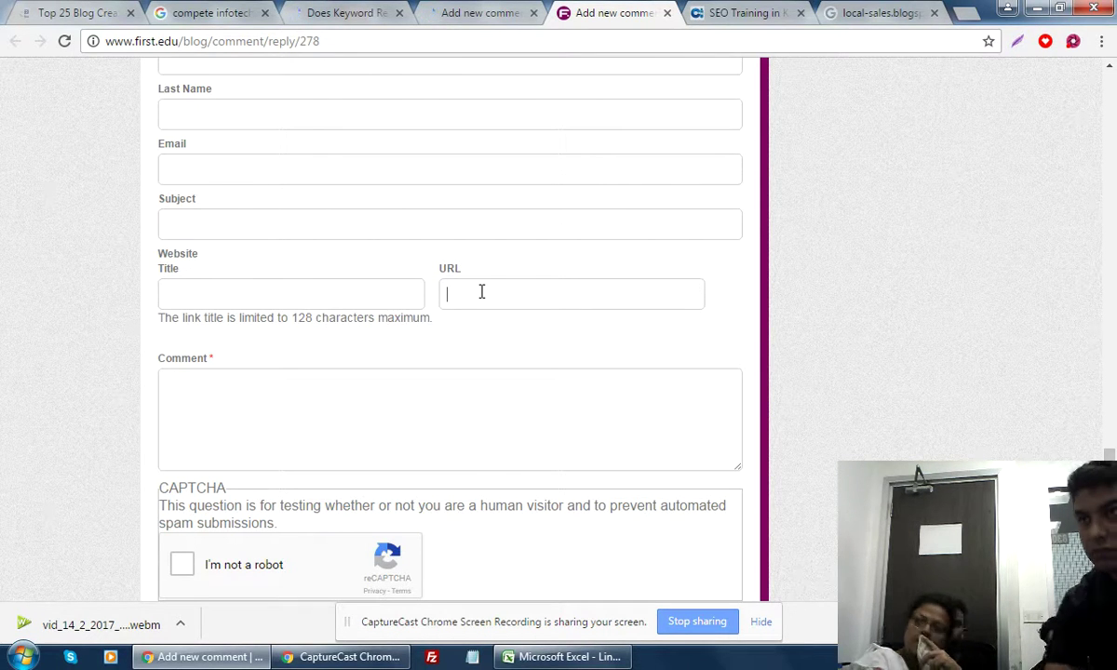
Check the Quick Sprout page, return to the F.I.R.S.T. Institute form, dismiss the newsletter sign-up and place the cursor in the Comment field
left_click(341, 9)
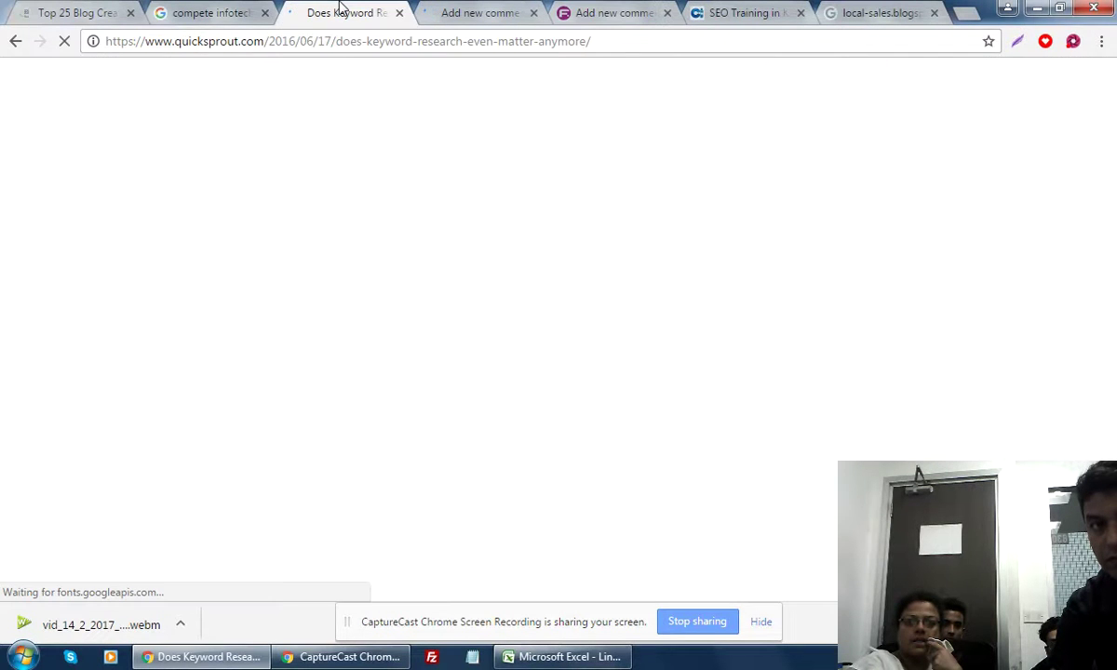
left_click(610, 22)
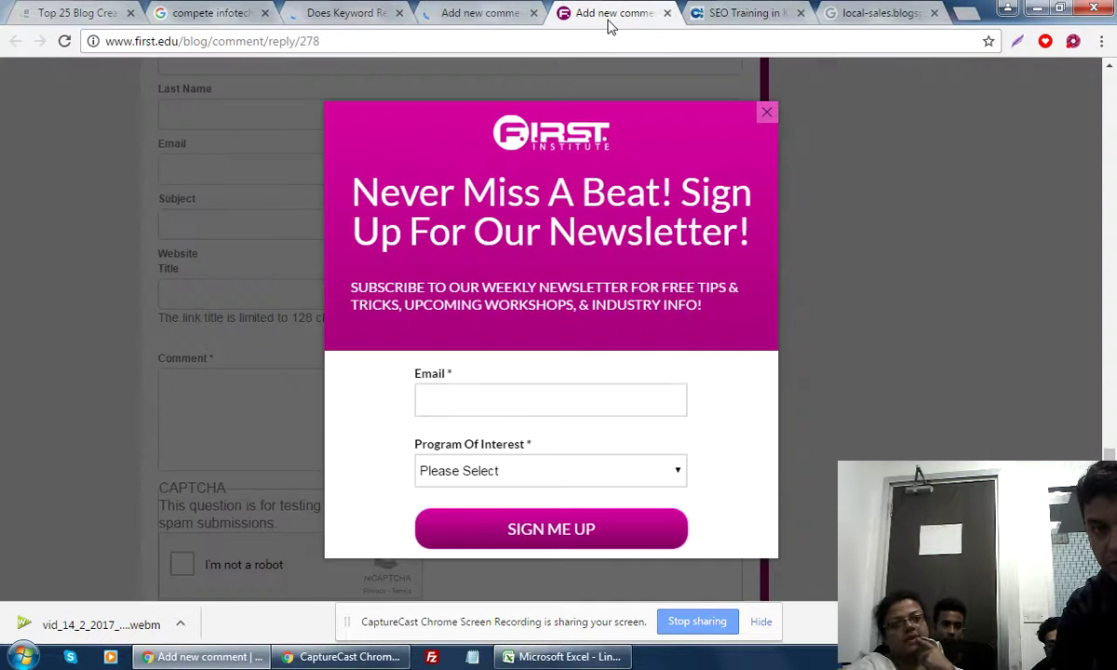
left_click(766, 116)
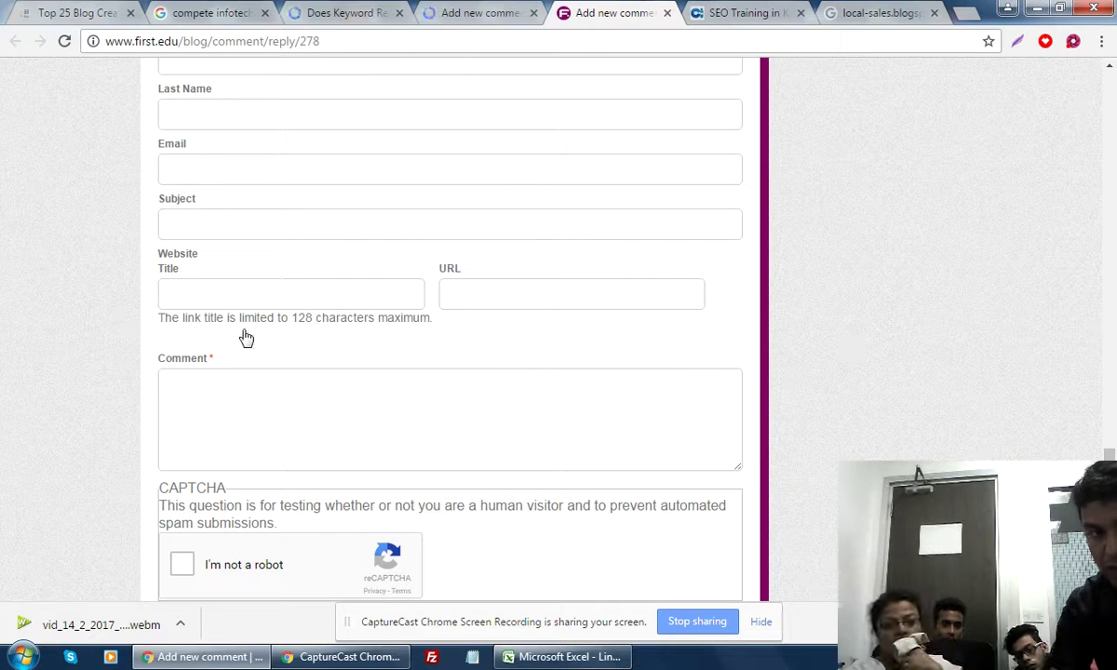
left_click(257, 439)
scroll(415, 379, "up", 2)
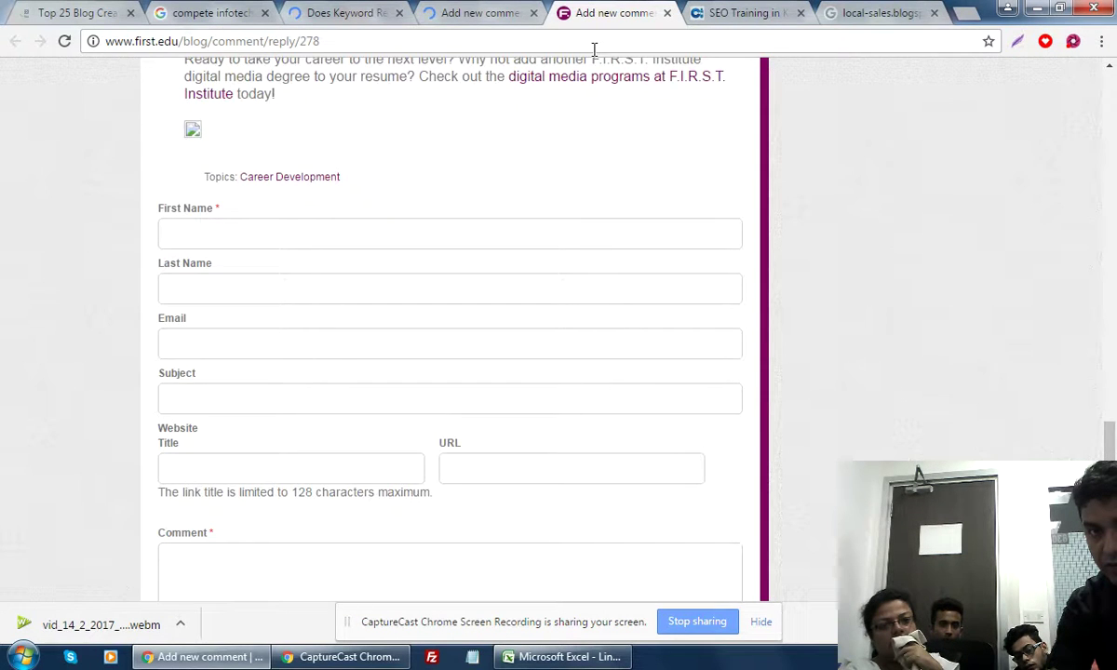
Close both add-comment pages, the SEO training page and the local-sales blog page, leaving the Quick Sprout article in view
key("ctrl+w")
left_click(534, 13)
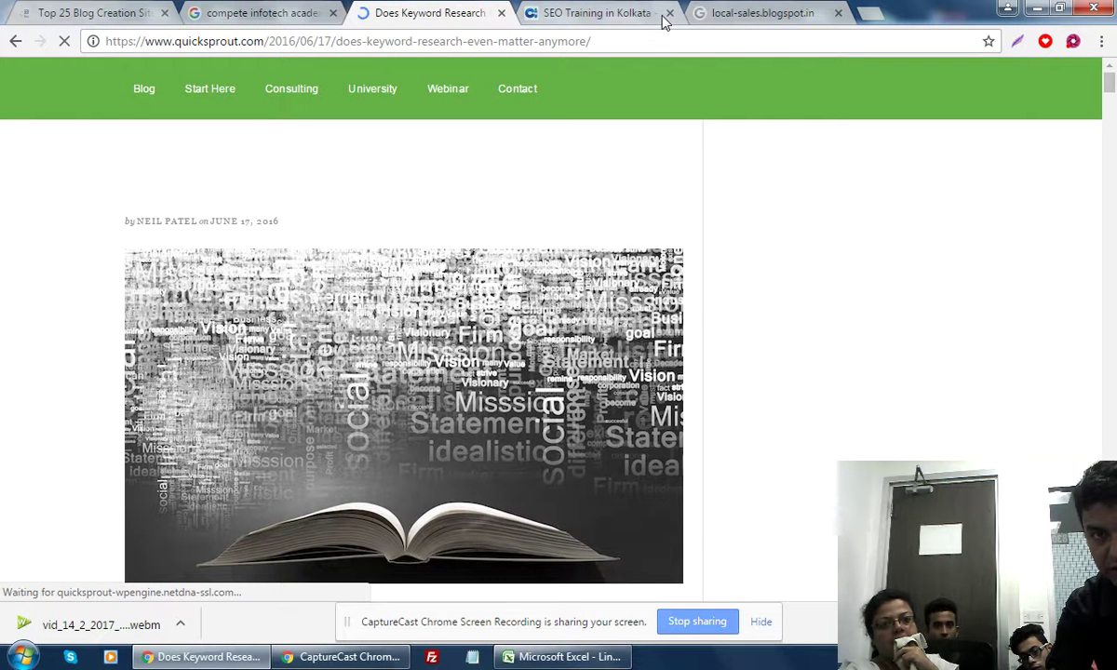
left_click(669, 13)
left_click(669, 13)
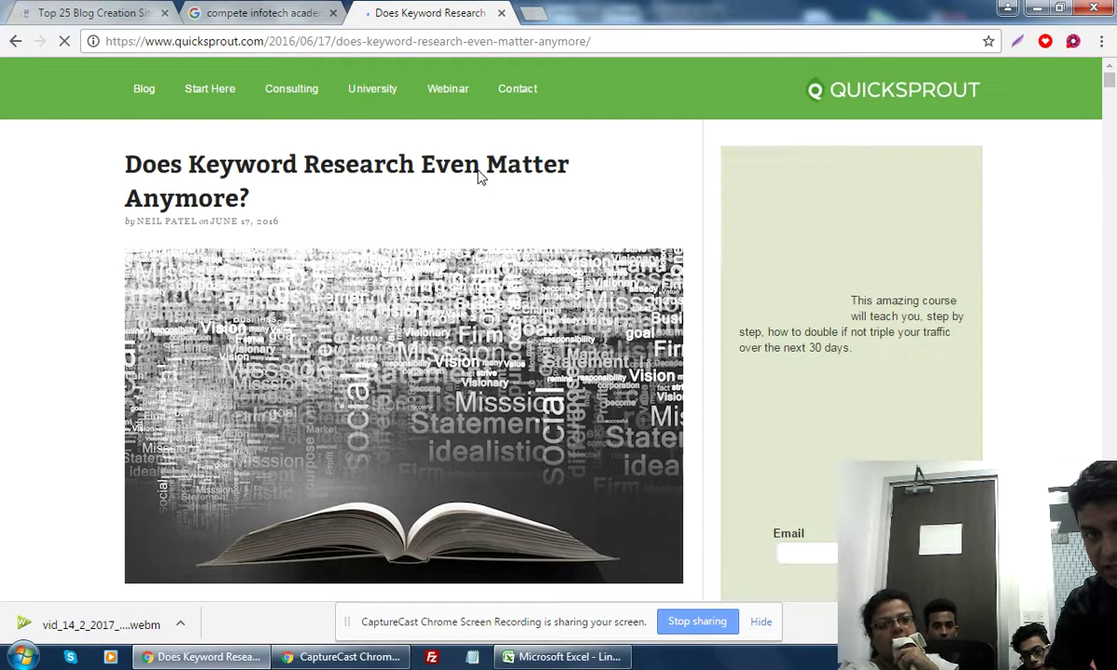
Look through the Quick Sprout keyword research article down to its reader comments
scroll(456, 209, "down", 5)
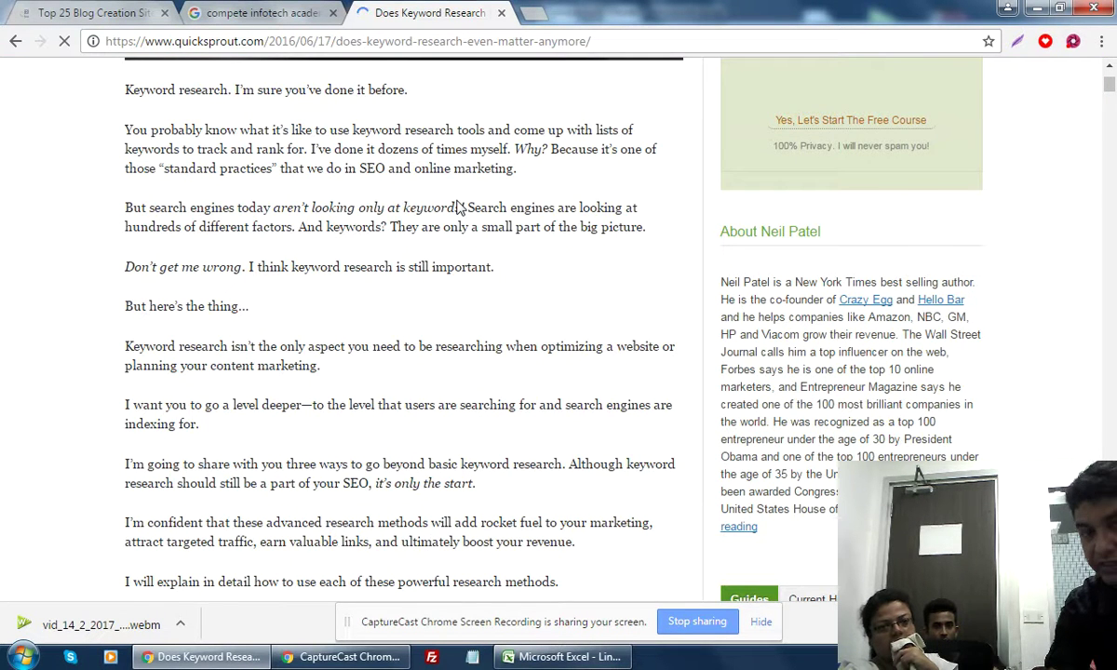
scroll(457, 209, "down", 1)
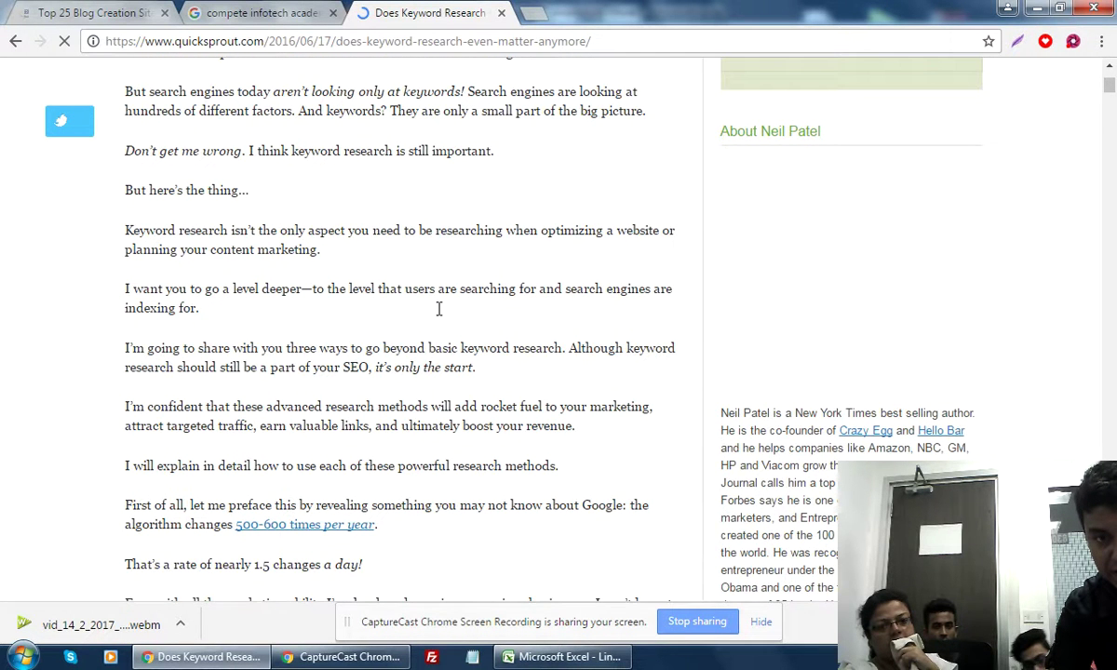
scroll(438, 312, "down", 5)
scroll(438, 319, "down", 5)
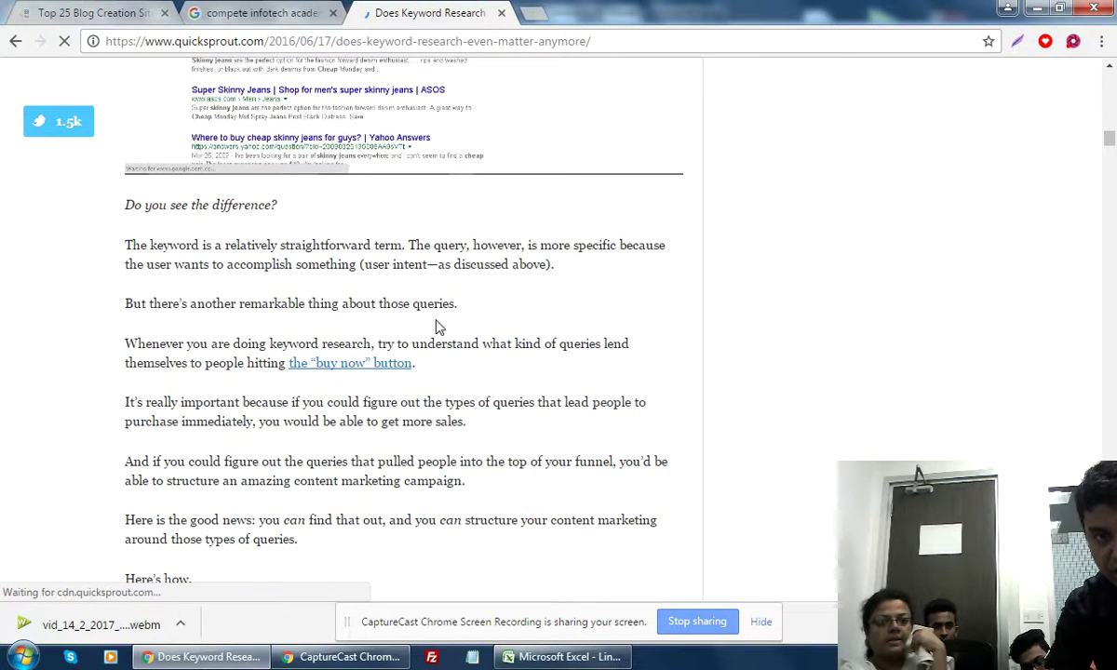
scroll(1111, 90, "down", 5)
scroll(1114, 422, "down", 5)
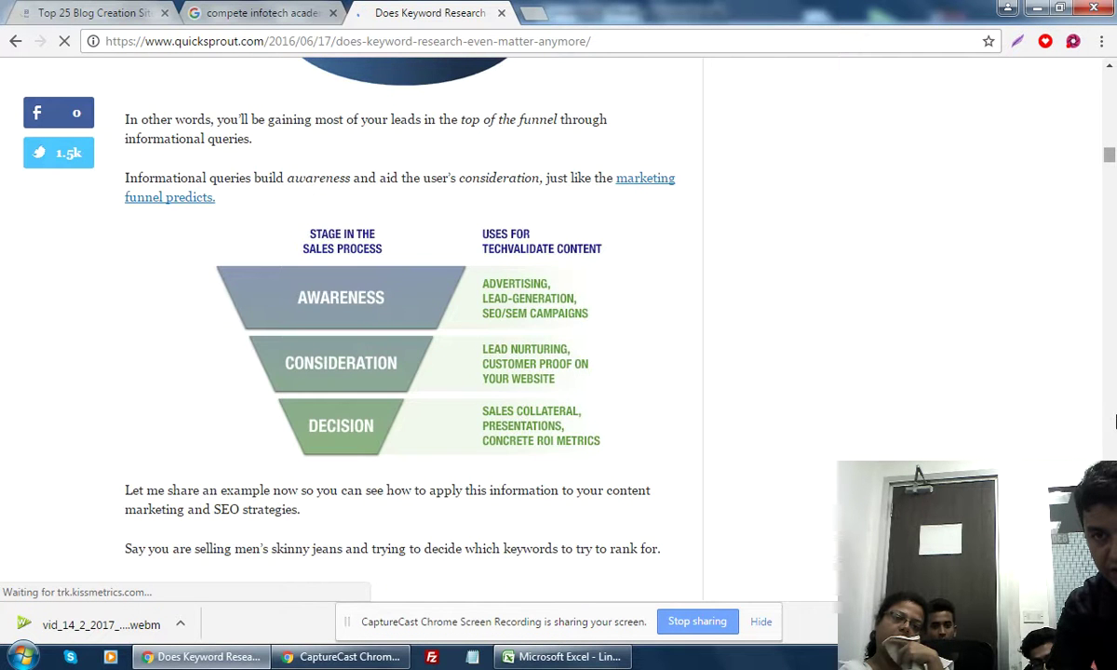
left_click(1114, 422)
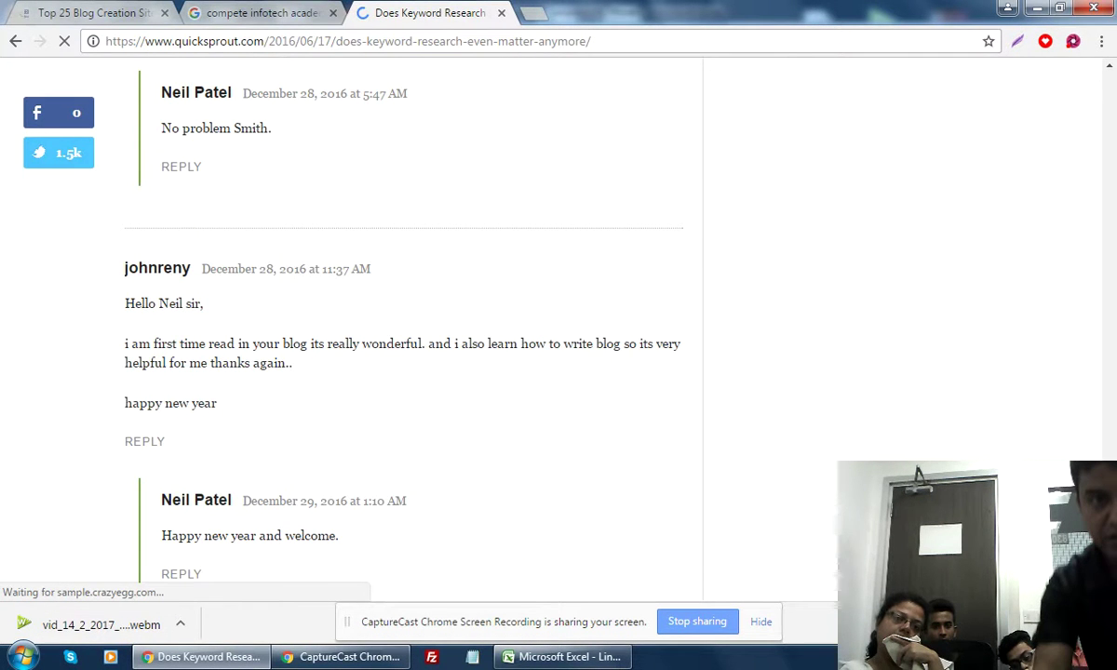
Search the article page for the text "competeinf" to locate the comment carrying the academy's link
key("ctrl+f")
type("compete")
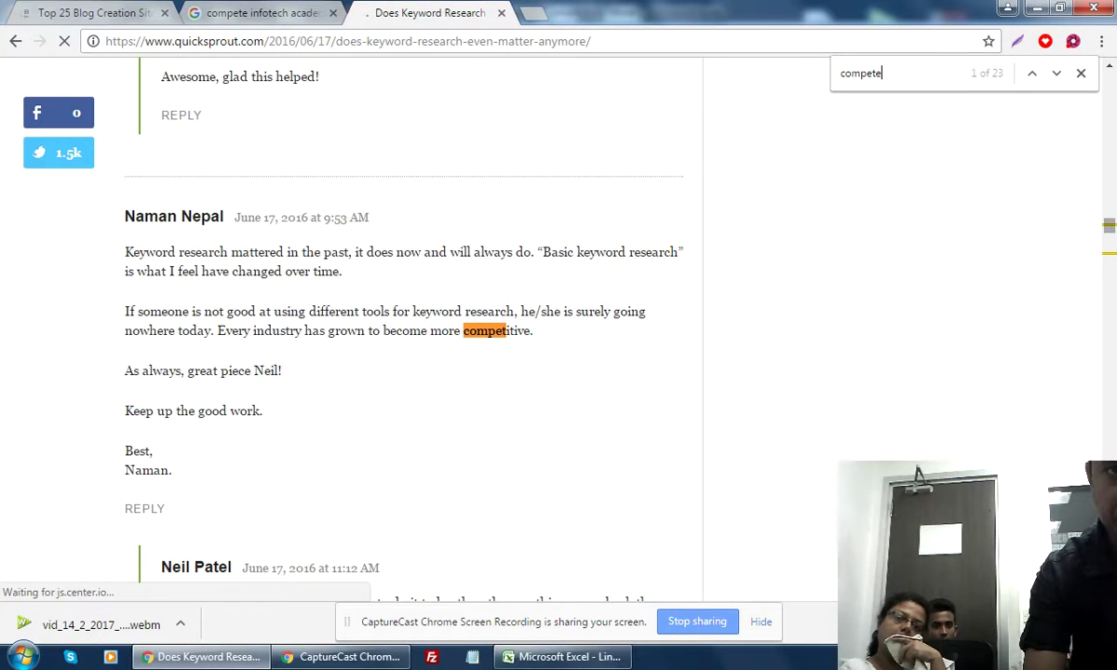
type("inf")
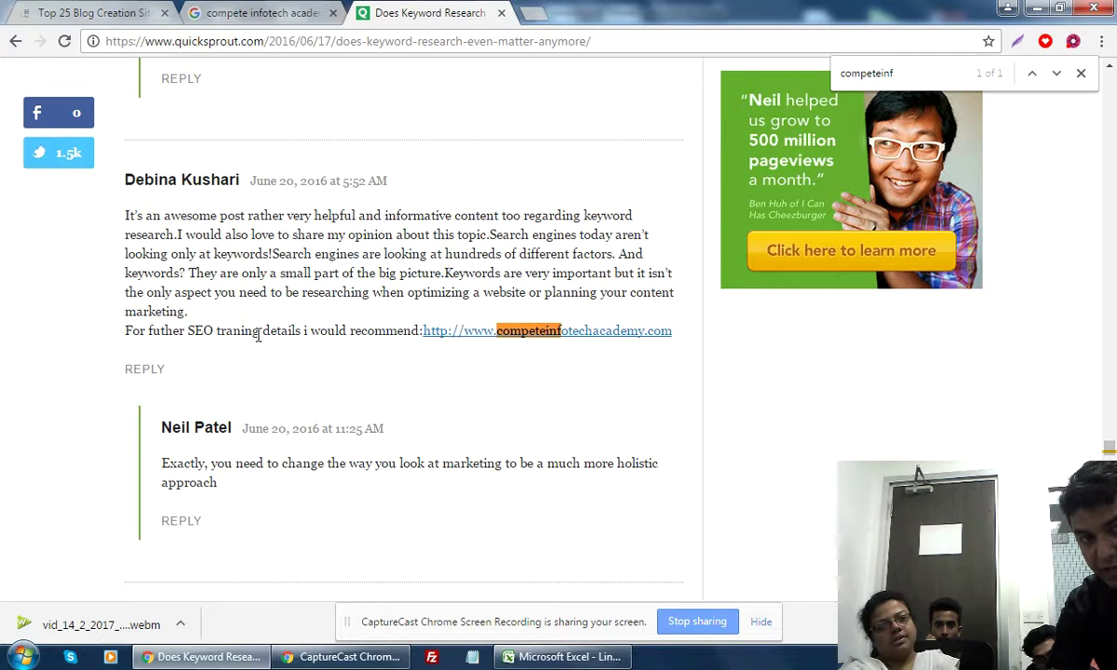
Look through the remaining reader comments down to the Speak Your Mind form
scroll(236, 351, "down", 5)
scroll(182, 424, "down", 10)
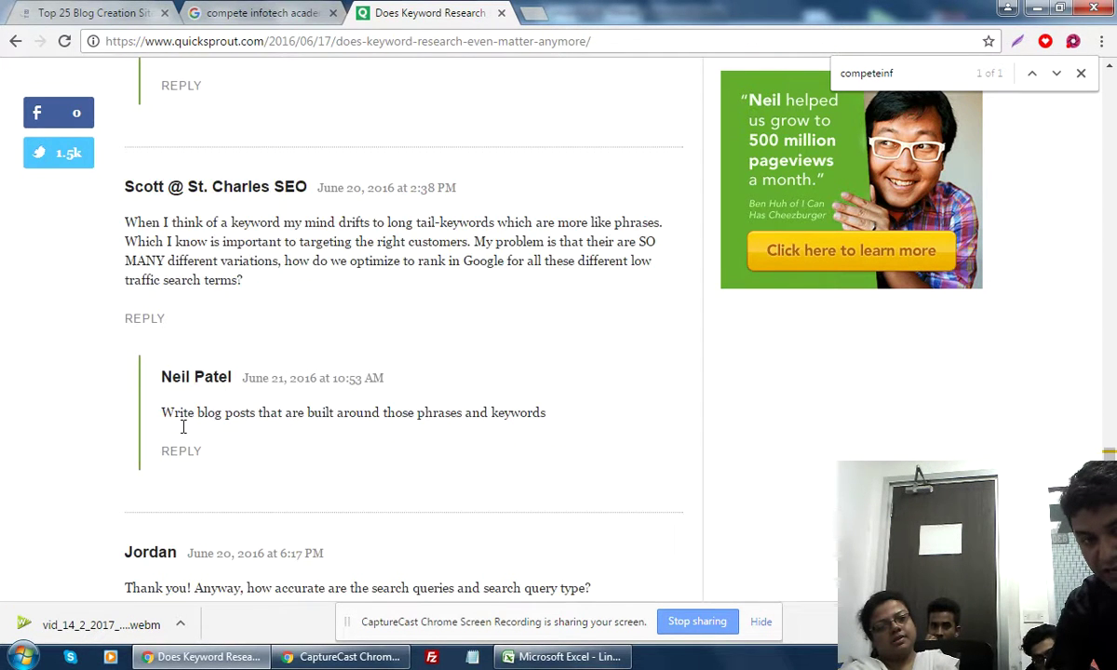
left_click_drag(171, 307, 225, 307)
scroll(339, 369, "down", 5)
scroll(339, 369, "down", 5)
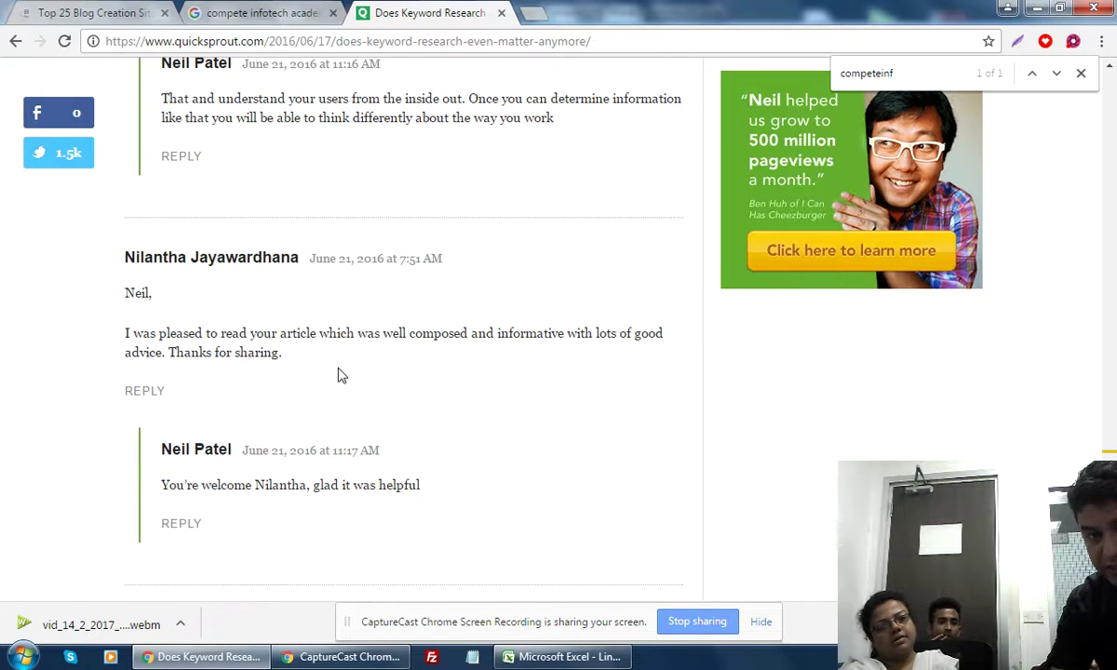
scroll(339, 369, "down", 5)
scroll(410, 354, "down", 10)
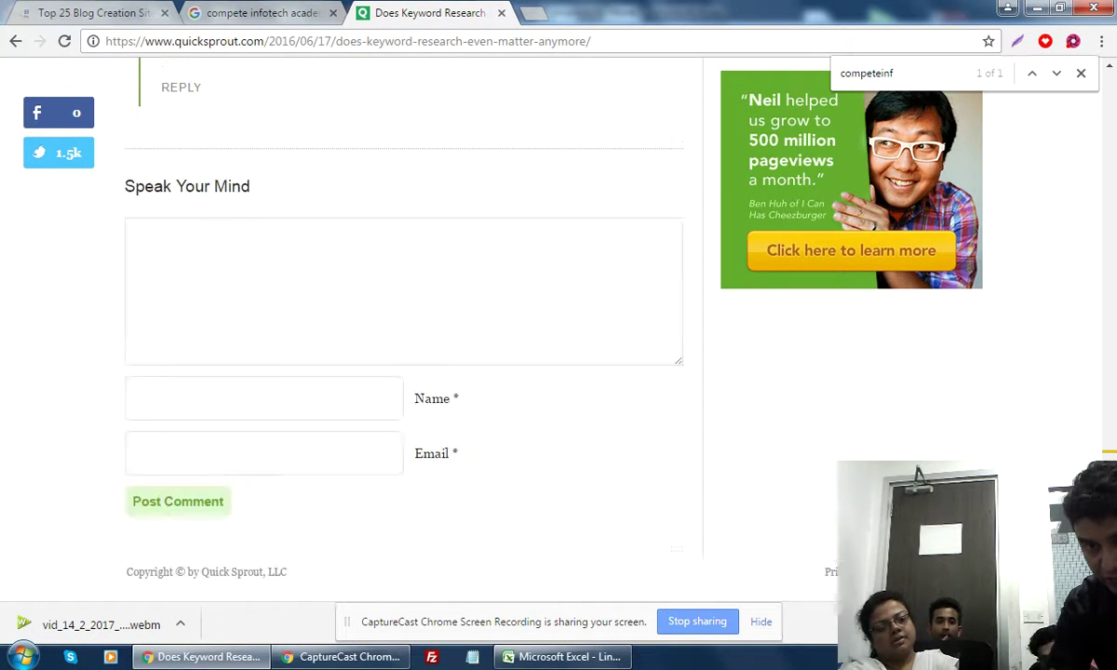
Place the cursor in the Speak Your Mind comment box and examine the form's required fields
left_click(379, 297)
scroll(379, 295, "up", 1)
scroll(376, 304, "up", 1)
scroll(376, 297, "down", 1)
scroll(377, 301, "up", 3)
scroll(379, 302, "down", 3)
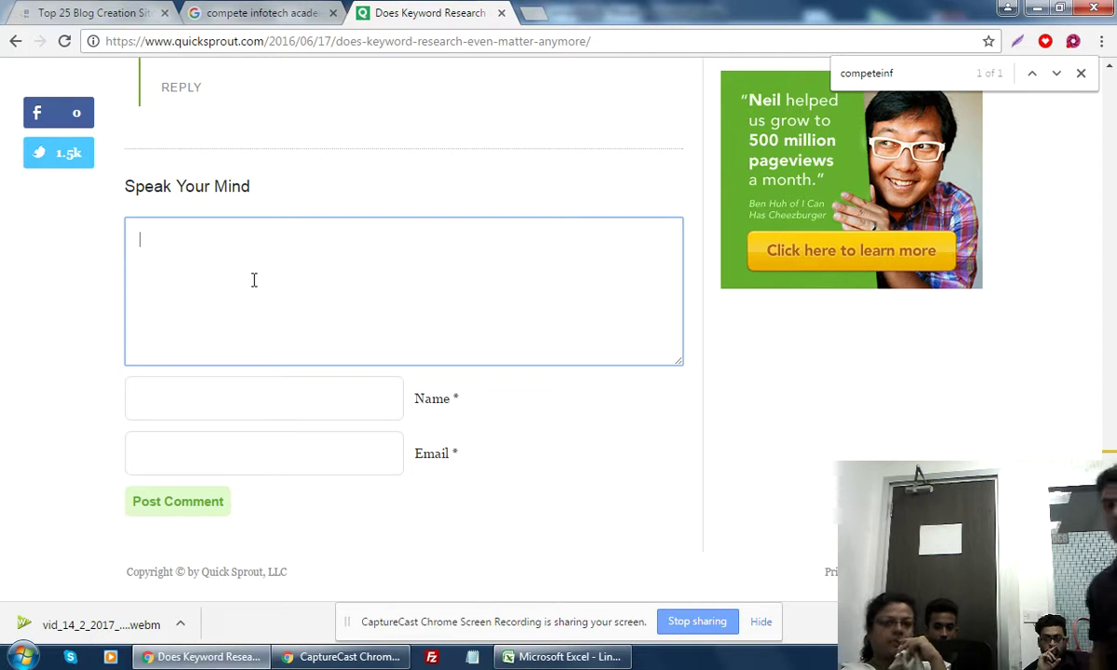
Switch to the Link Building Tracking Report in Excel and select the Article Submission and Press release Submission entries
left_click(558, 658)
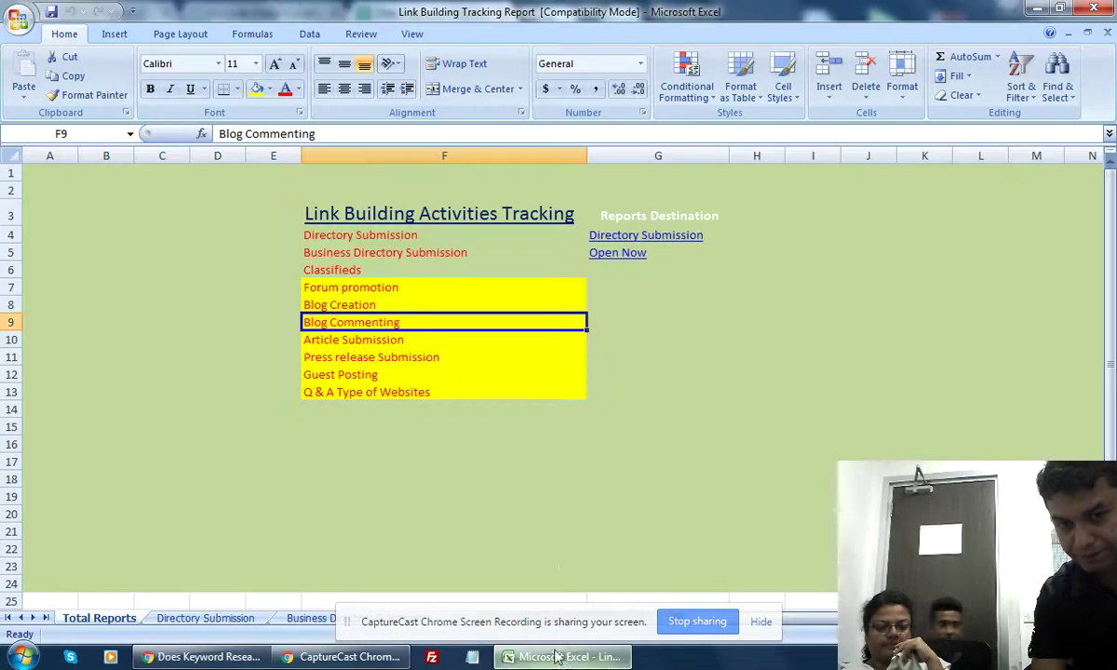
left_click(421, 341)
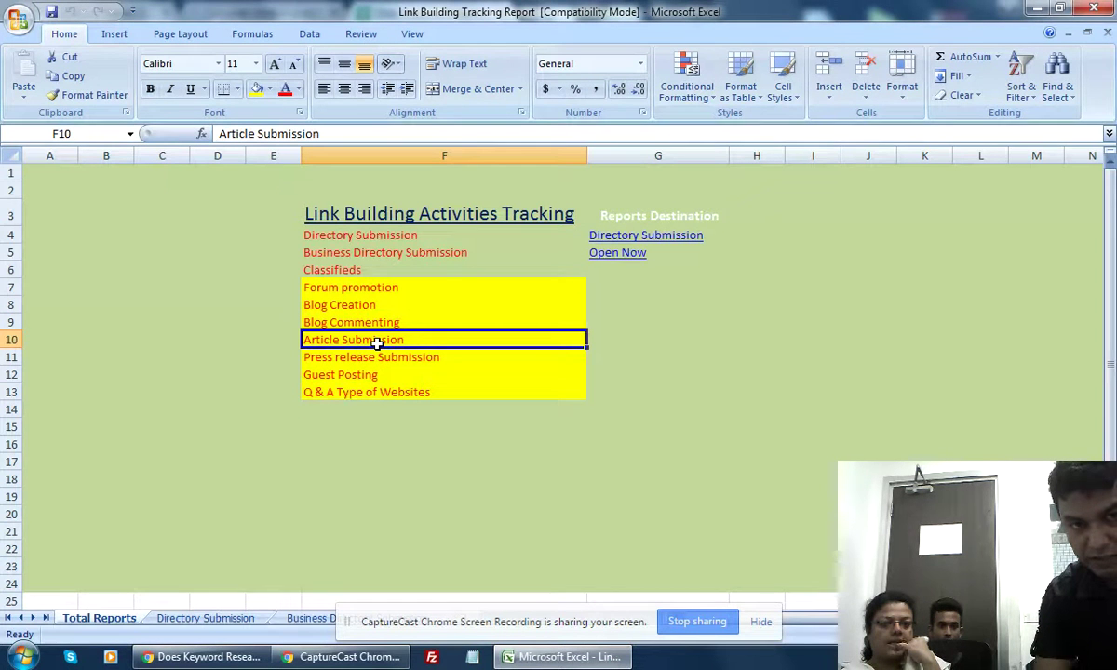
left_click_drag(377, 343, 382, 359)
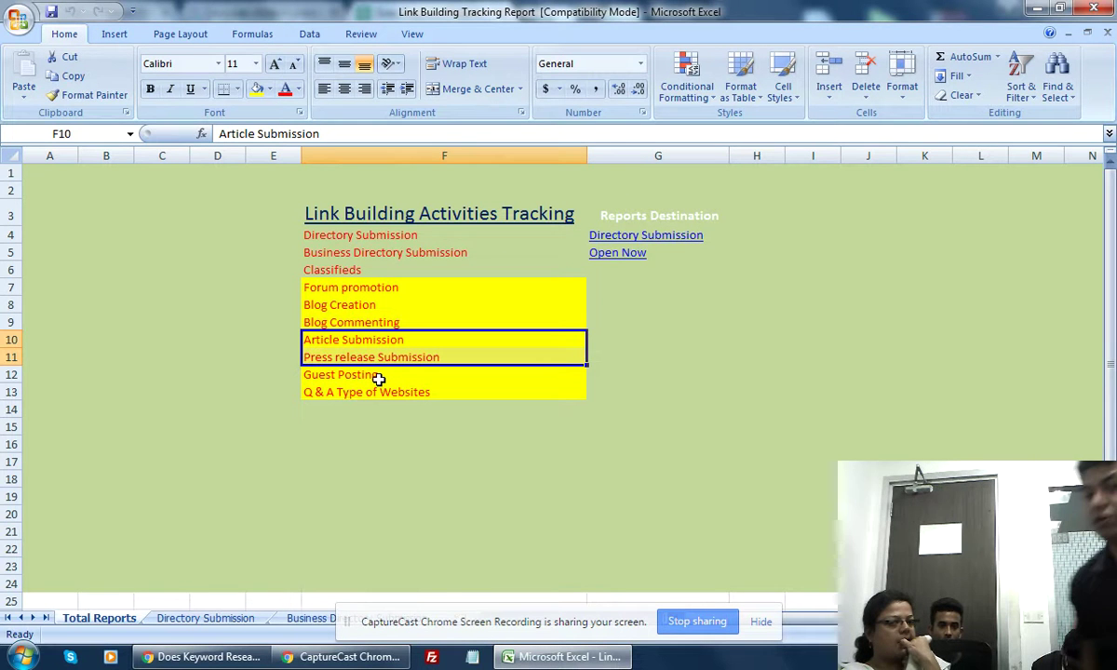